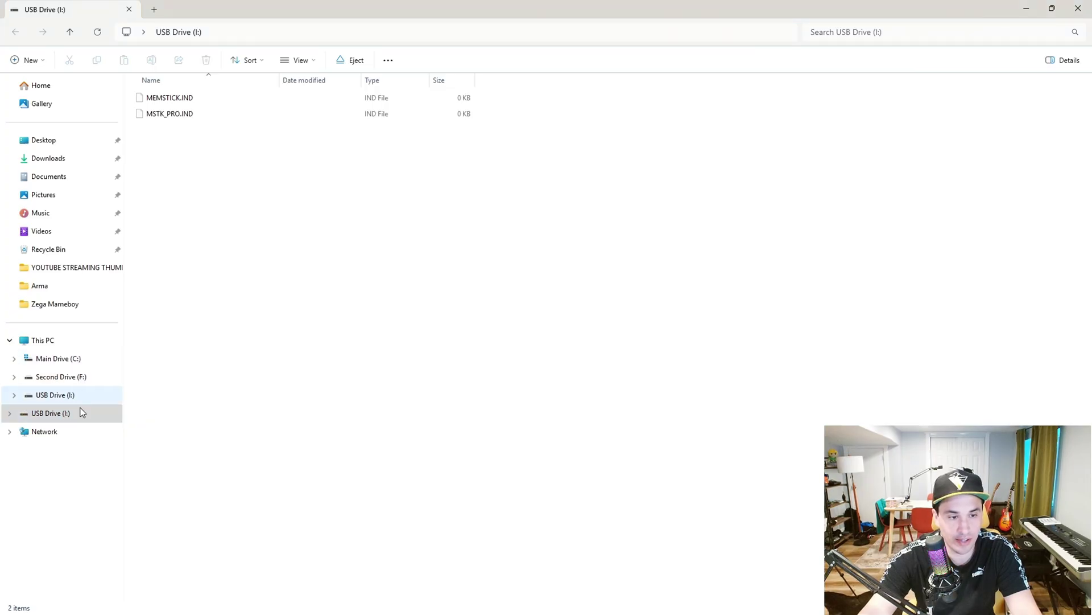
Step: Select USB Drive (I:) in the File Explorer navigation pane
left_click(51, 420)
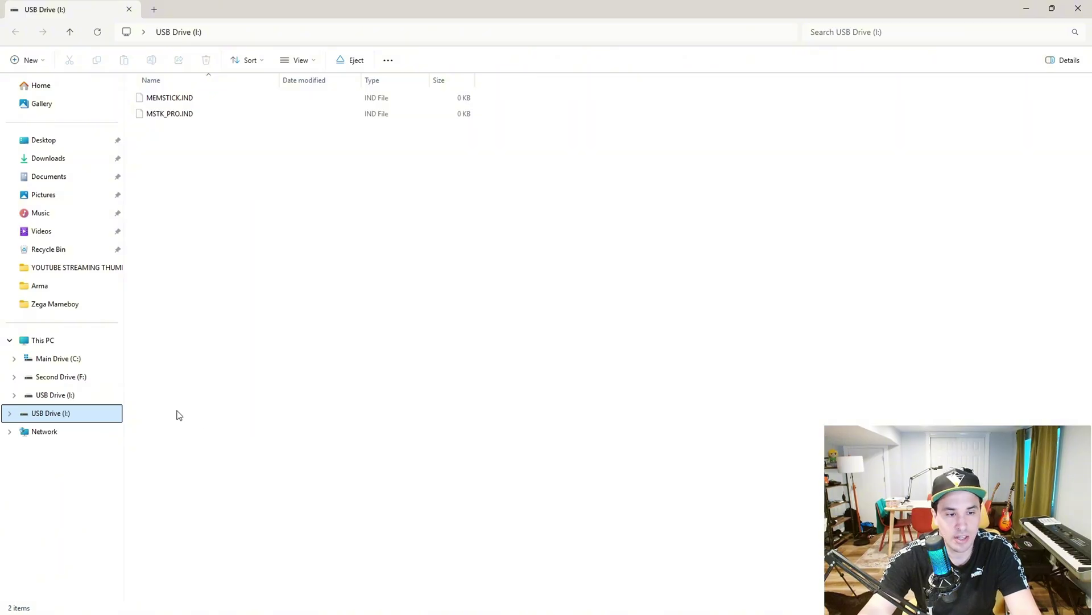
Step: Check the Windows Format options for USB Drive (I:): only NTFS and exFAT, then cancel
right_click(52, 418)
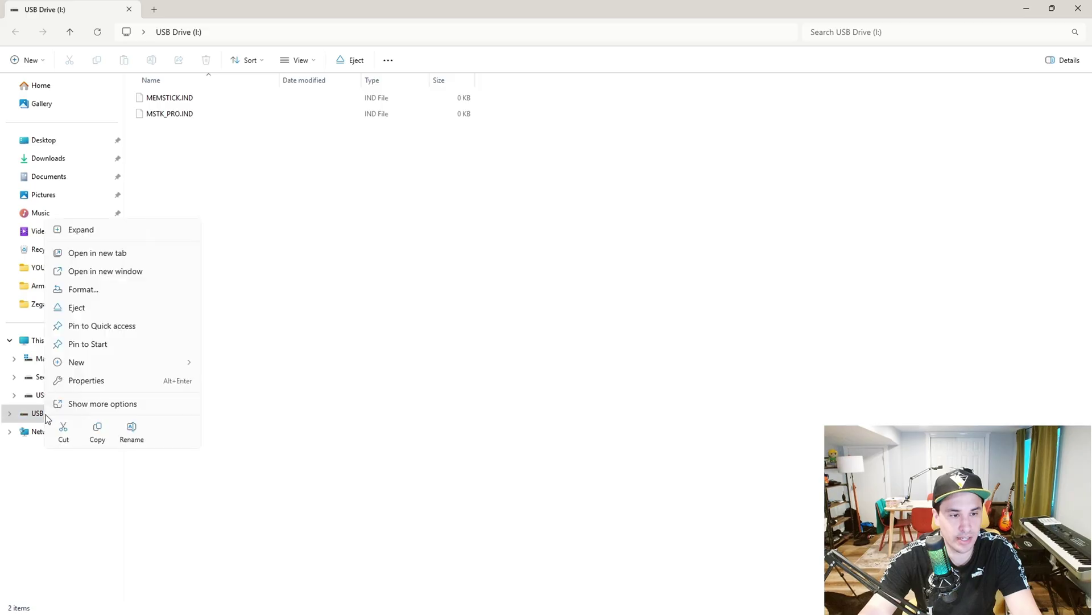
left_click(98, 289)
left_click(146, 203)
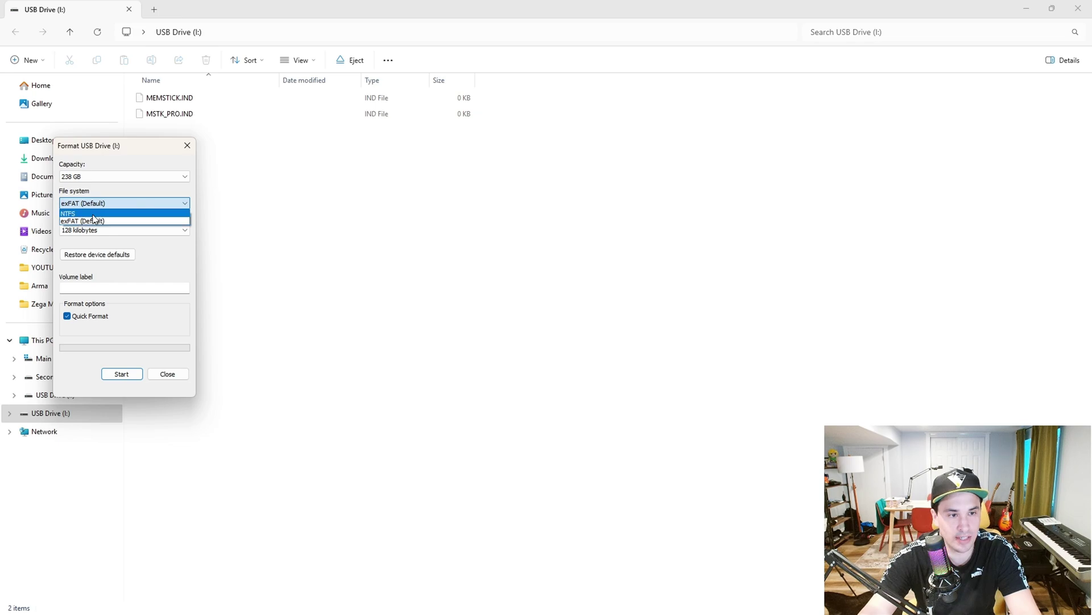
left_click(142, 203)
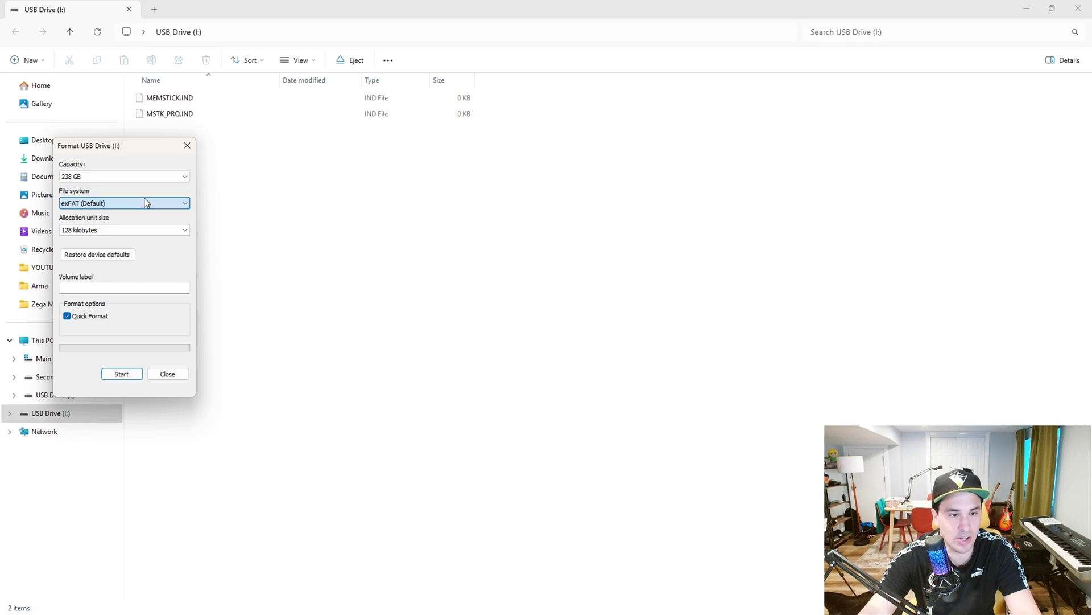
left_click(188, 146)
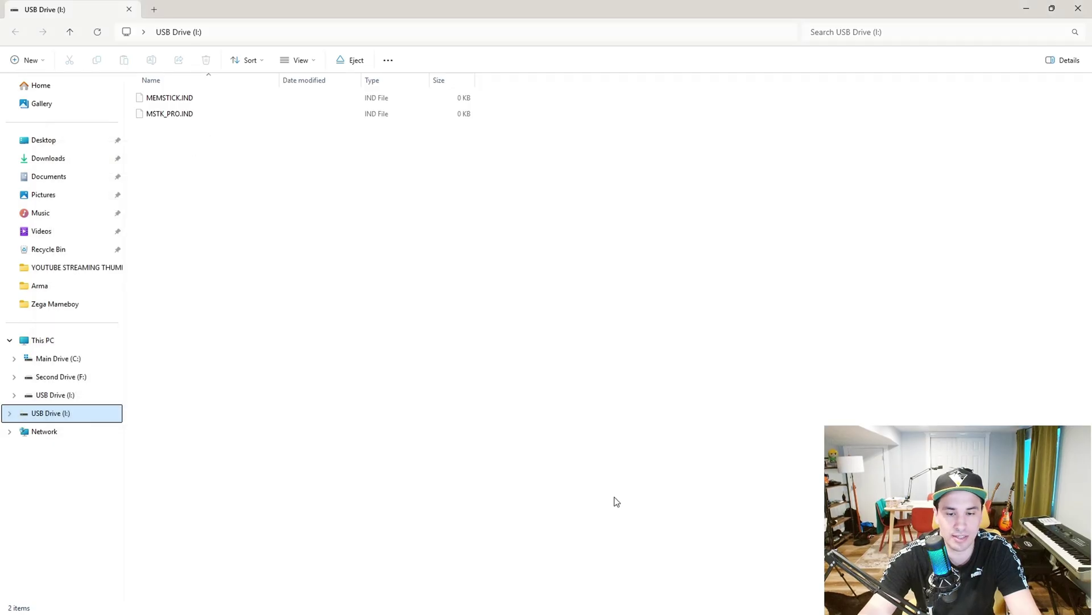
Step: Download FAT32_GUI_Formatter.exe from Internet Archive into Downloads and show it in its folder
key("alt+Tab")
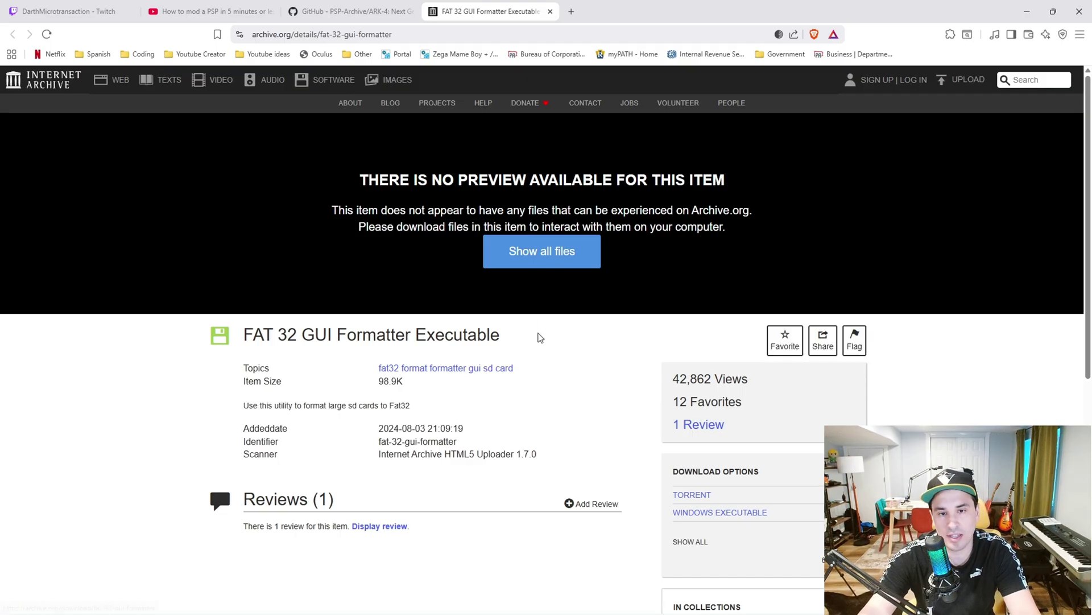
left_click(554, 255)
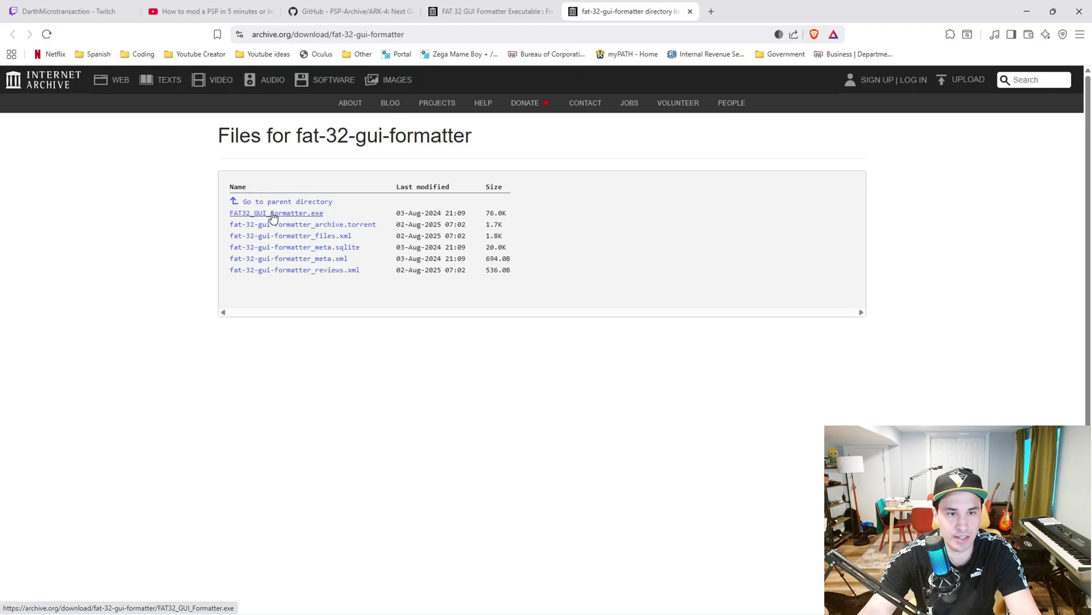
left_click(306, 214)
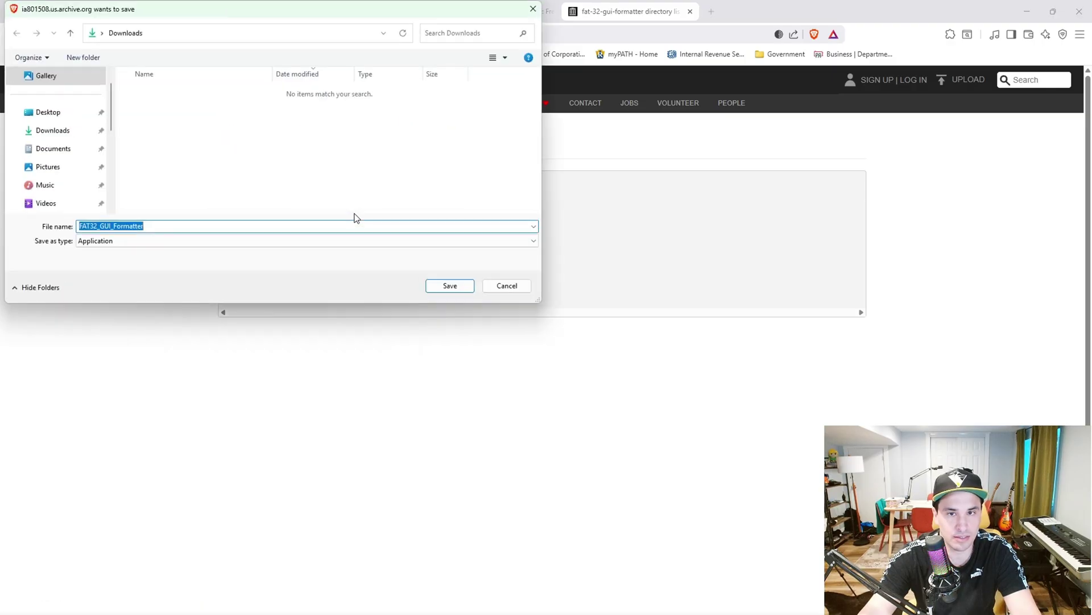
left_click(54, 132)
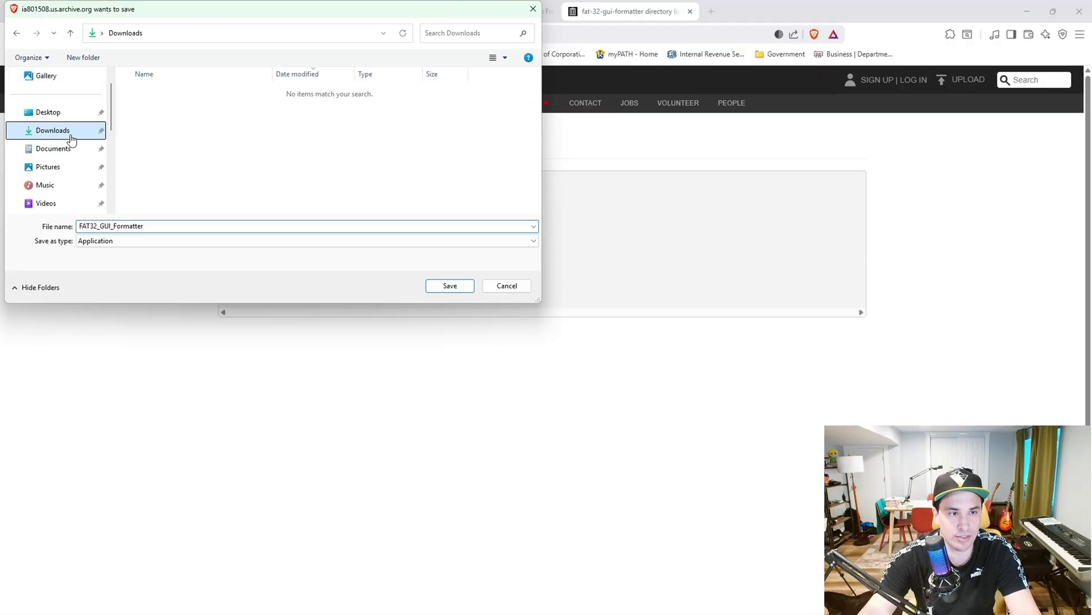
left_click(449, 286)
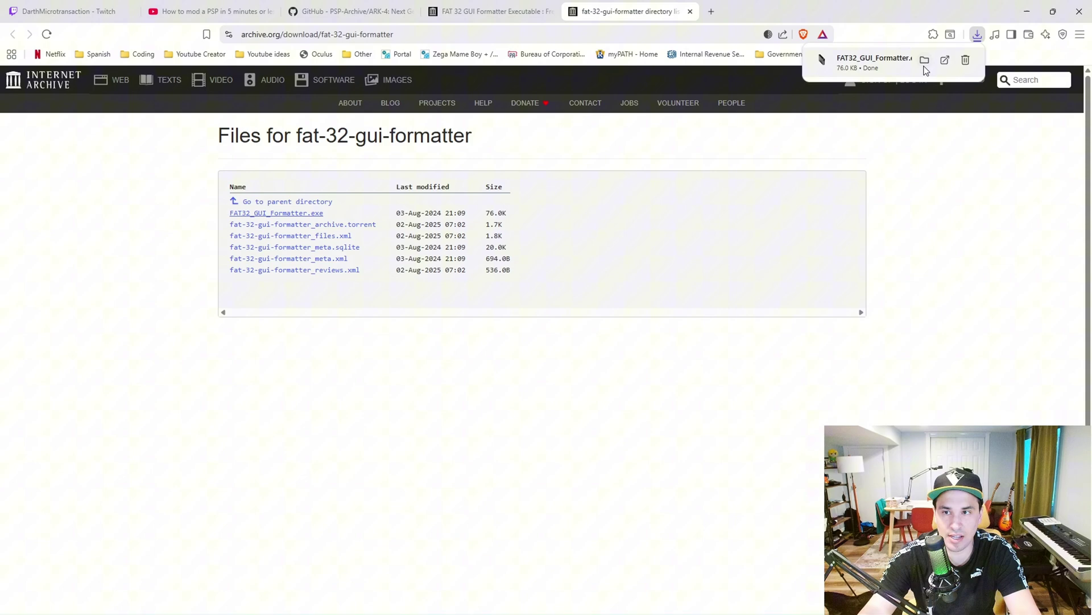
left_click(924, 59)
Step: Launch FAT32_GUI_Formatter from the Downloads folder and move its window aside
left_click_drag(857, 247, 280, 126)
double_click(249, 226)
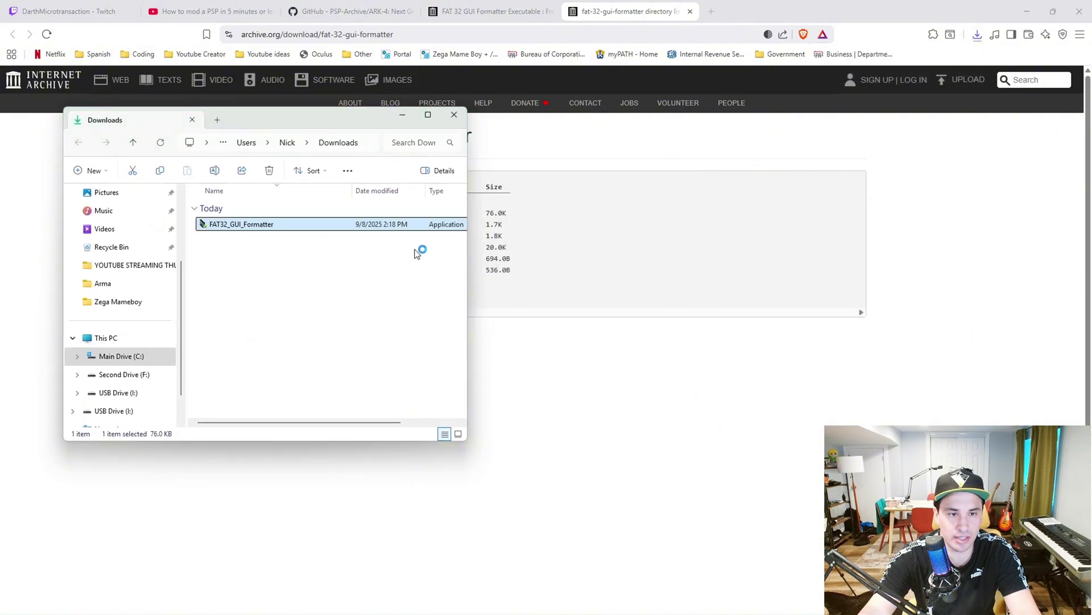
left_click(500, 411)
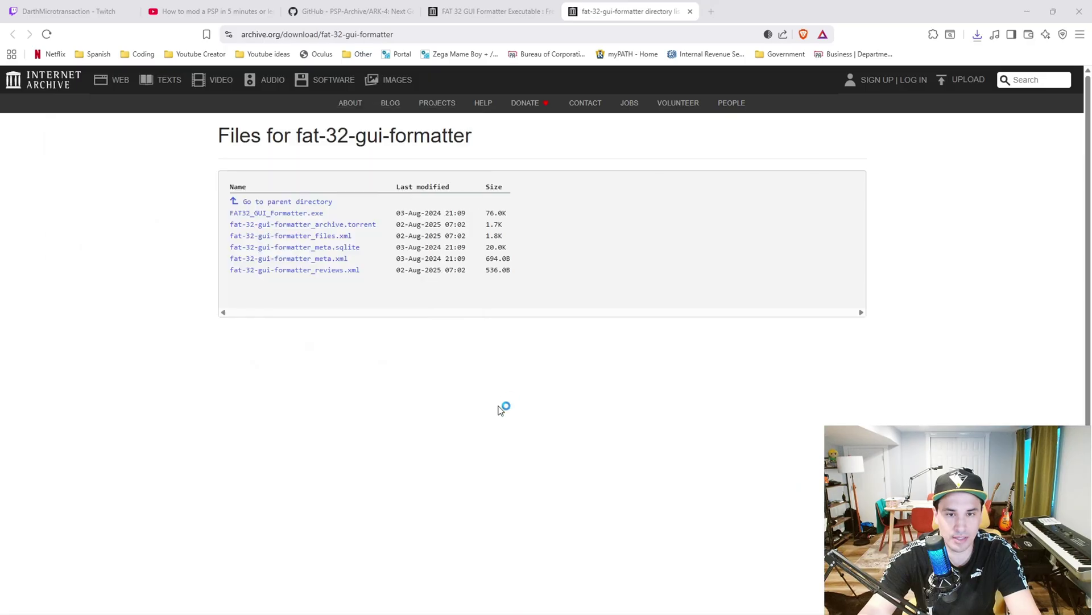
left_click_drag(573, 183, 280, 139)
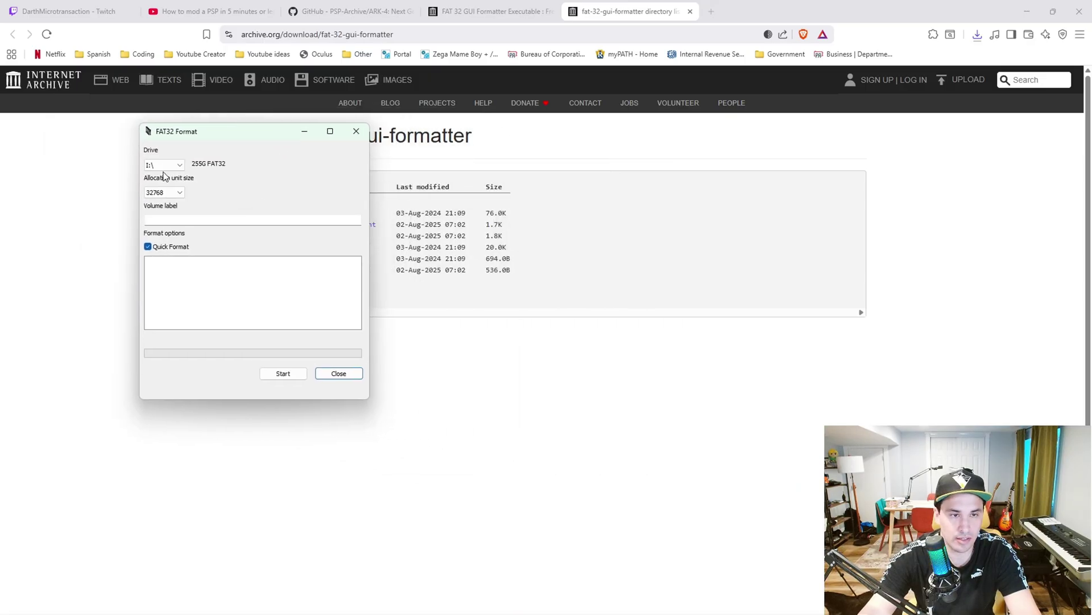
Step: Attempt a FAT32 format of drive I:\ with 32768 allocation units
left_click(169, 166)
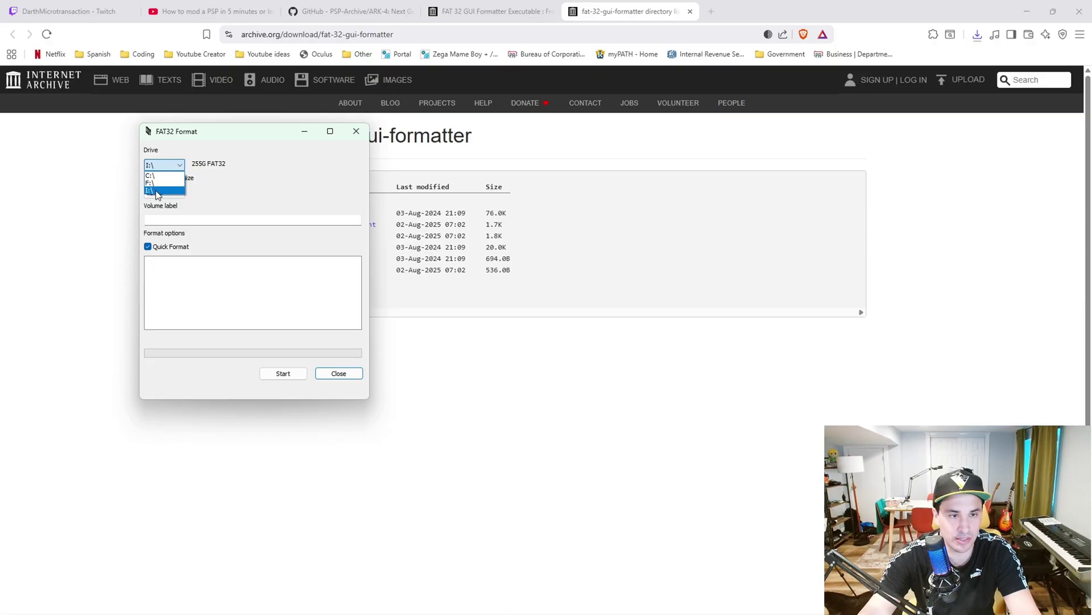
left_click(158, 192)
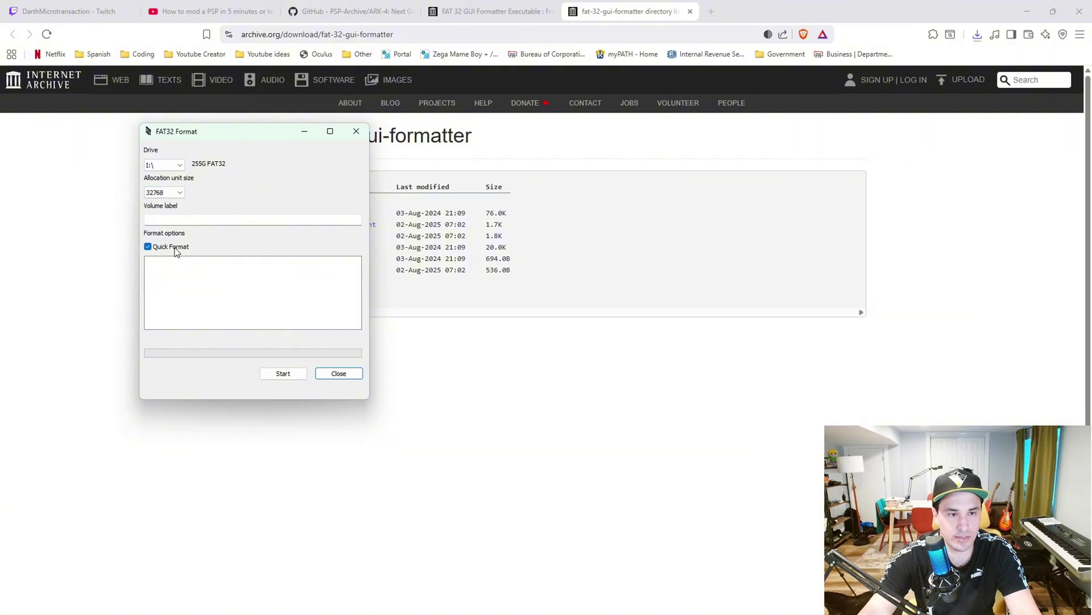
left_click(282, 378)
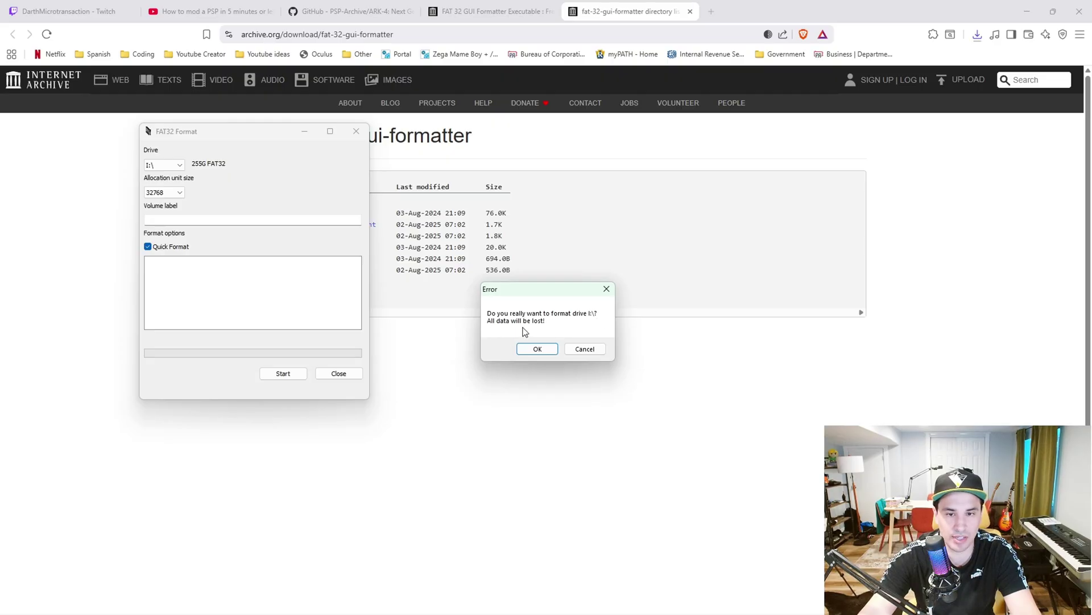
left_click(537, 349)
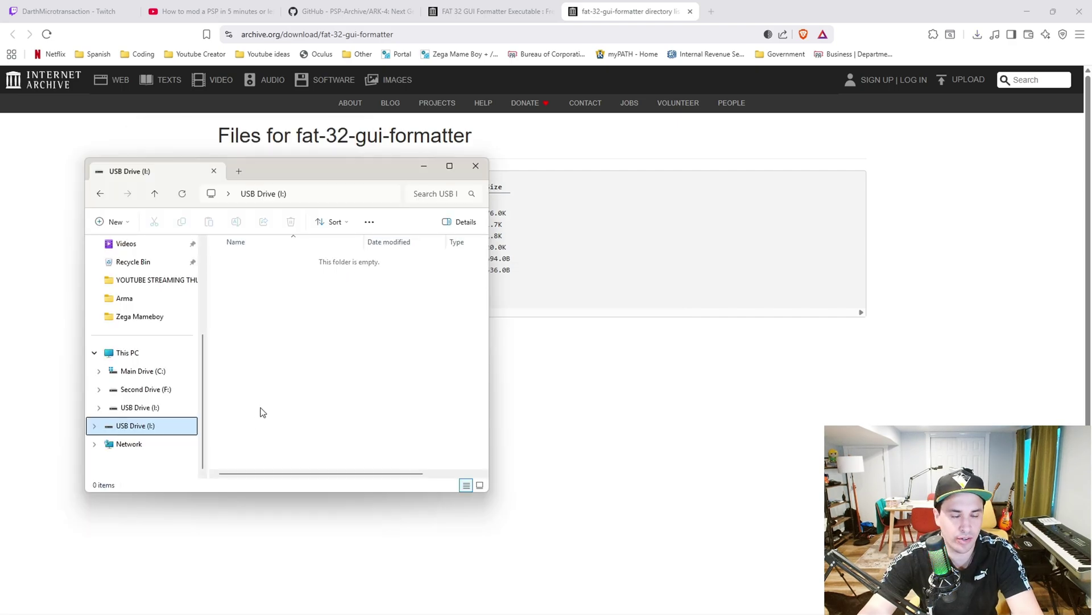
Step: Quick-format USB Drive (I:) as exFAT with 128 kilobyte units using Windows Format
right_click(122, 428)
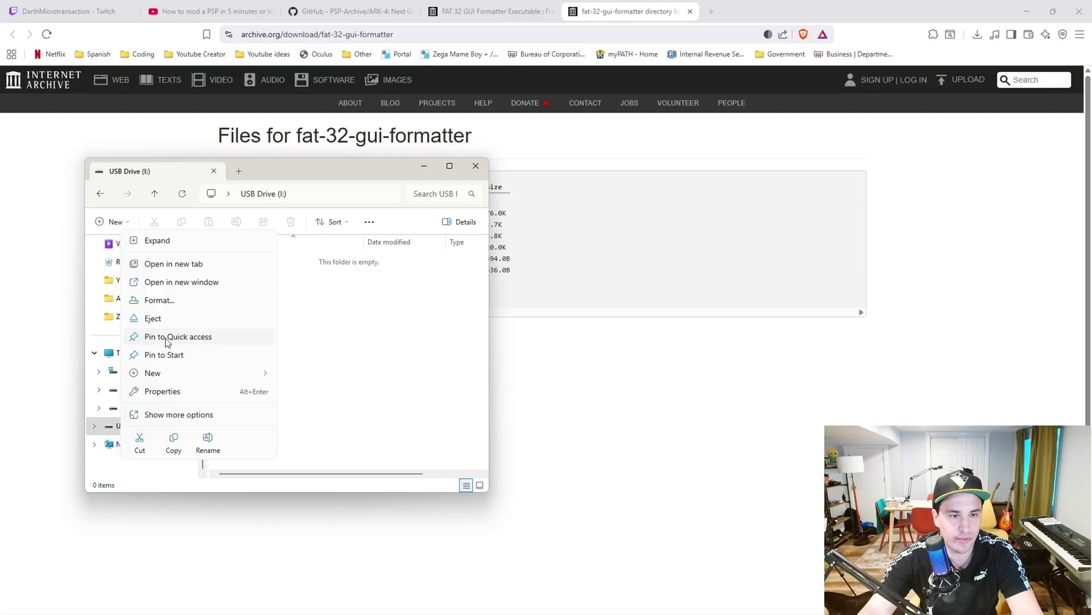
left_click(159, 300)
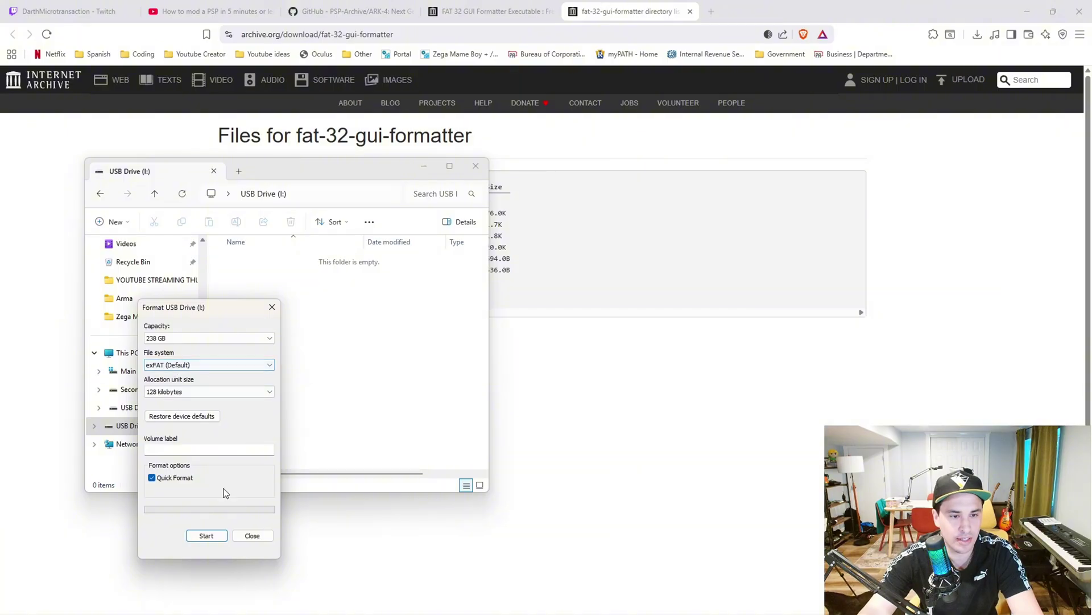
left_click(208, 536)
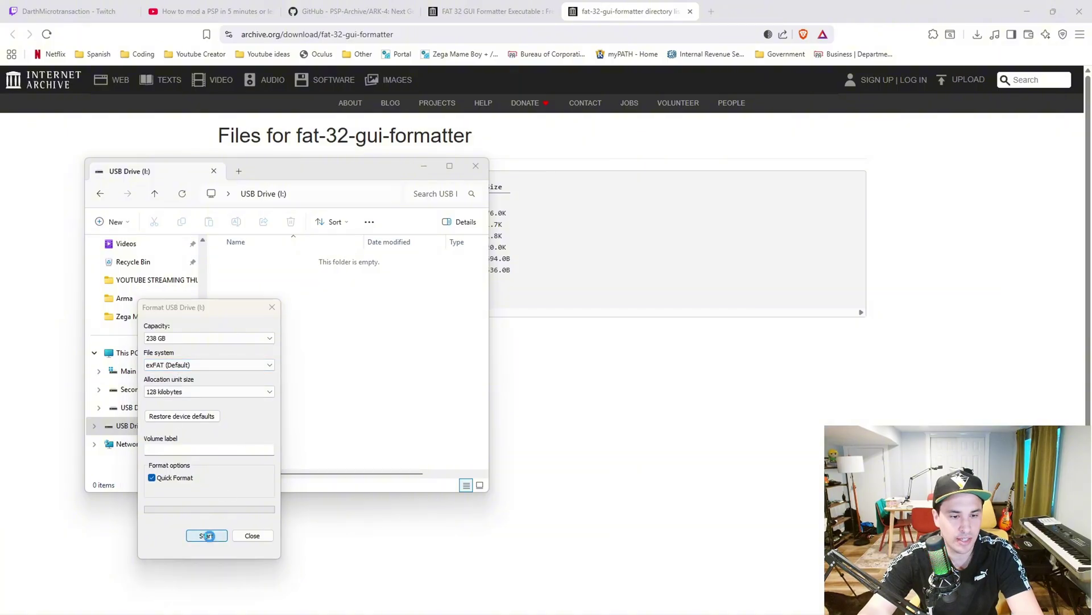
left_click(573, 314)
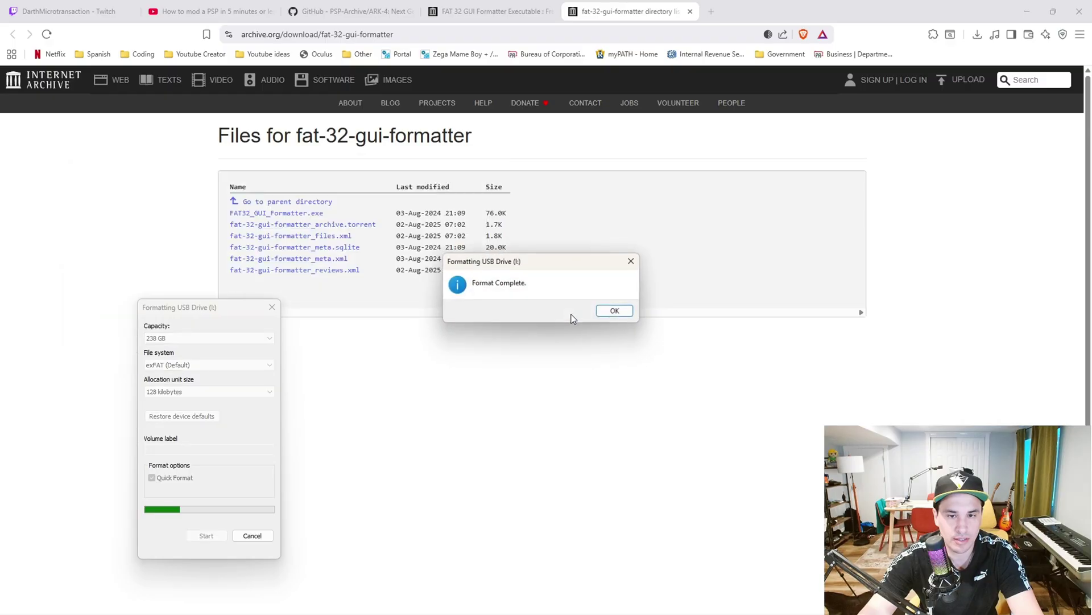
left_click(615, 311)
left_click(271, 307)
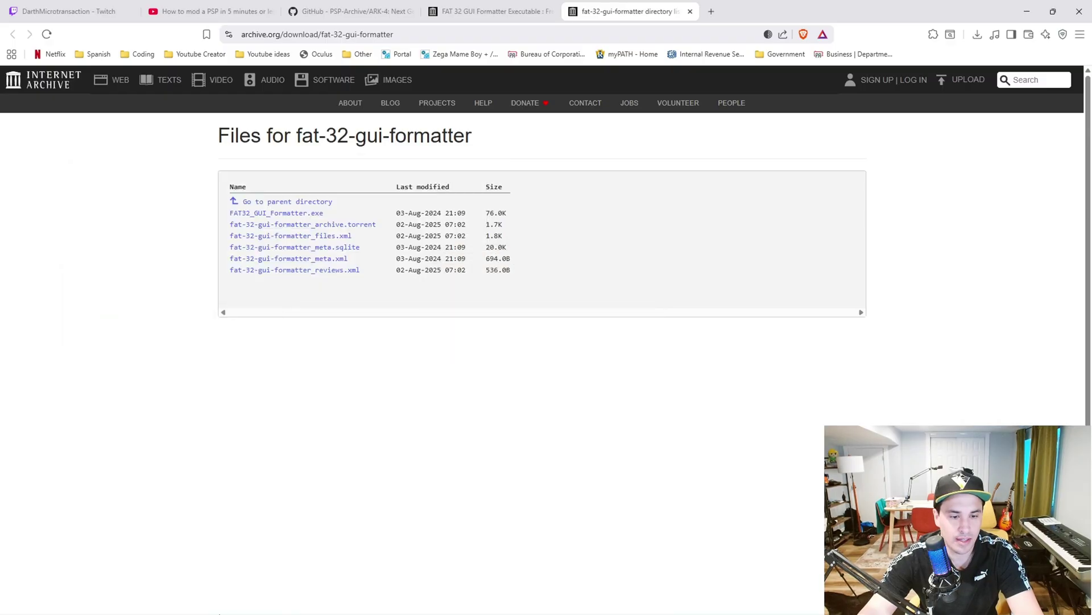
Step: Relaunch FAT32_GUI_Formatter from Downloads and format drive I:\ to FAT32 with 32768 allocation units
left_click(187, 604)
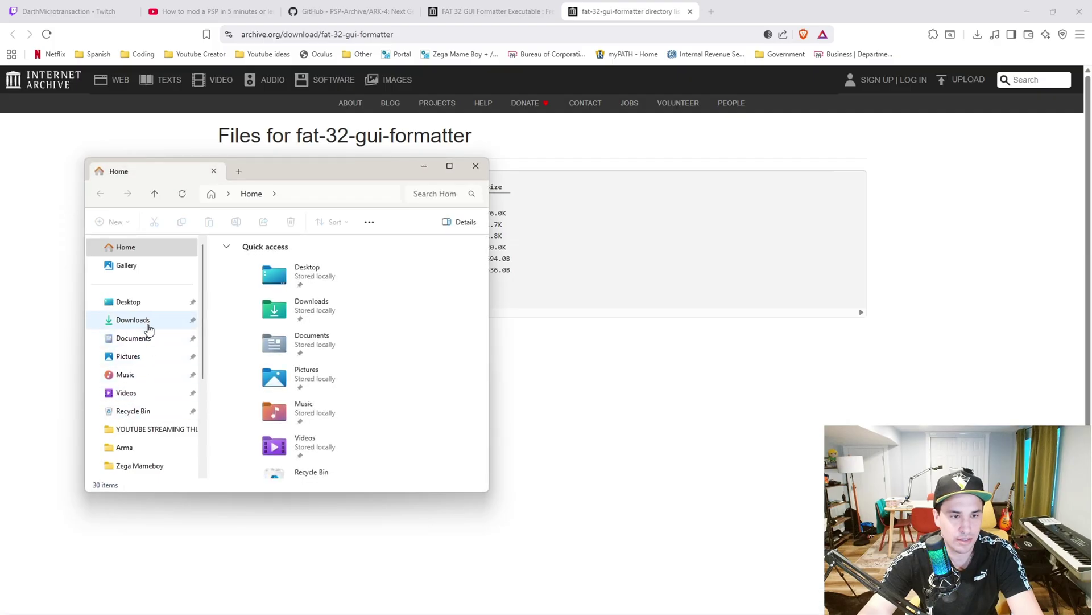
left_click(145, 322)
double_click(288, 277)
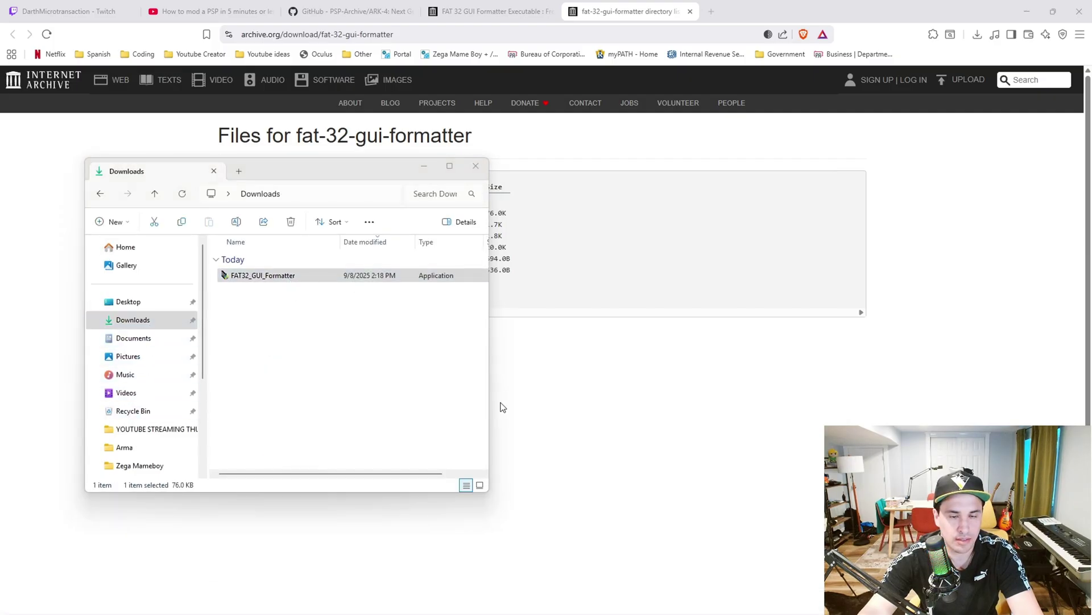
left_click_drag(536, 177, 282, 193)
left_click(424, 165)
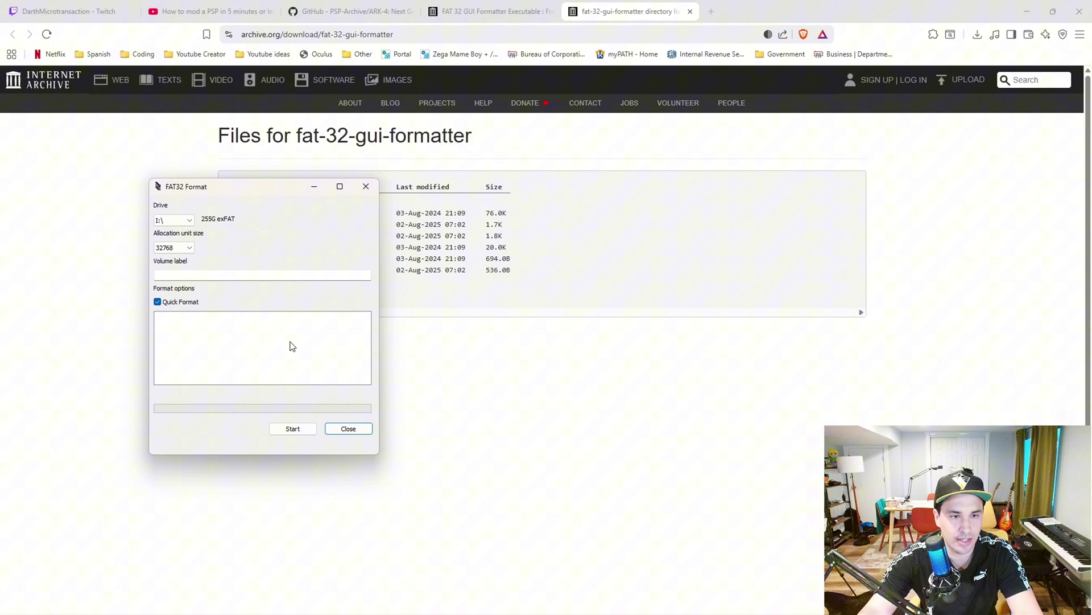
left_click(293, 429)
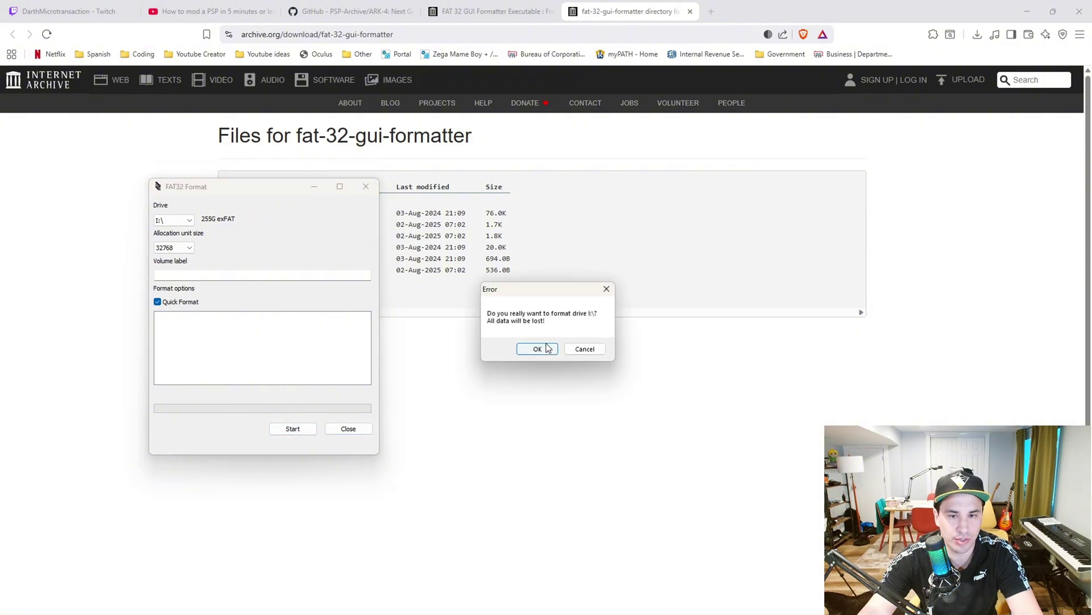
left_click(537, 348)
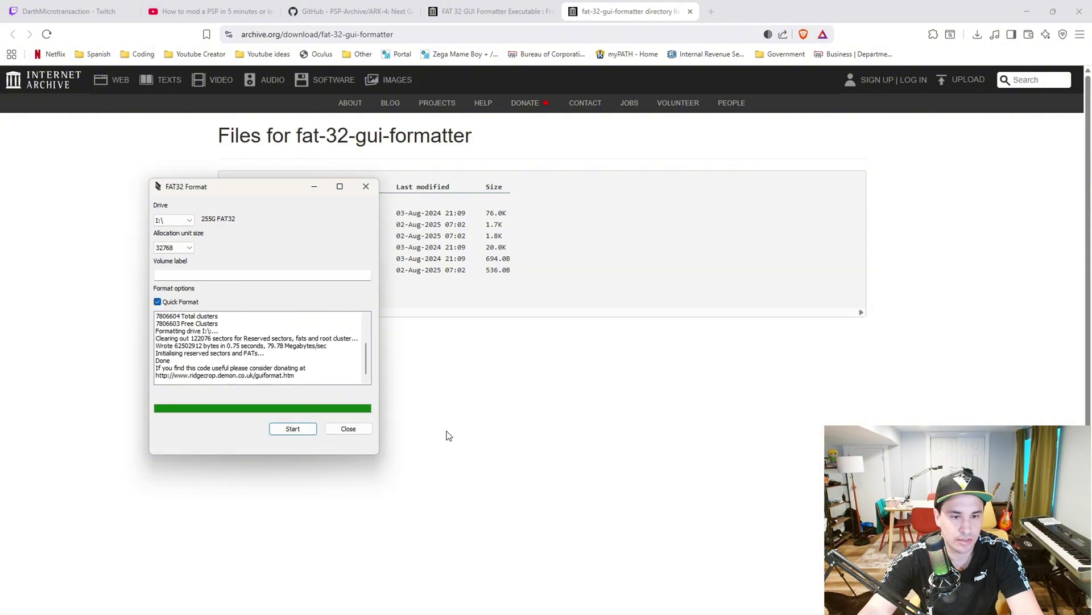